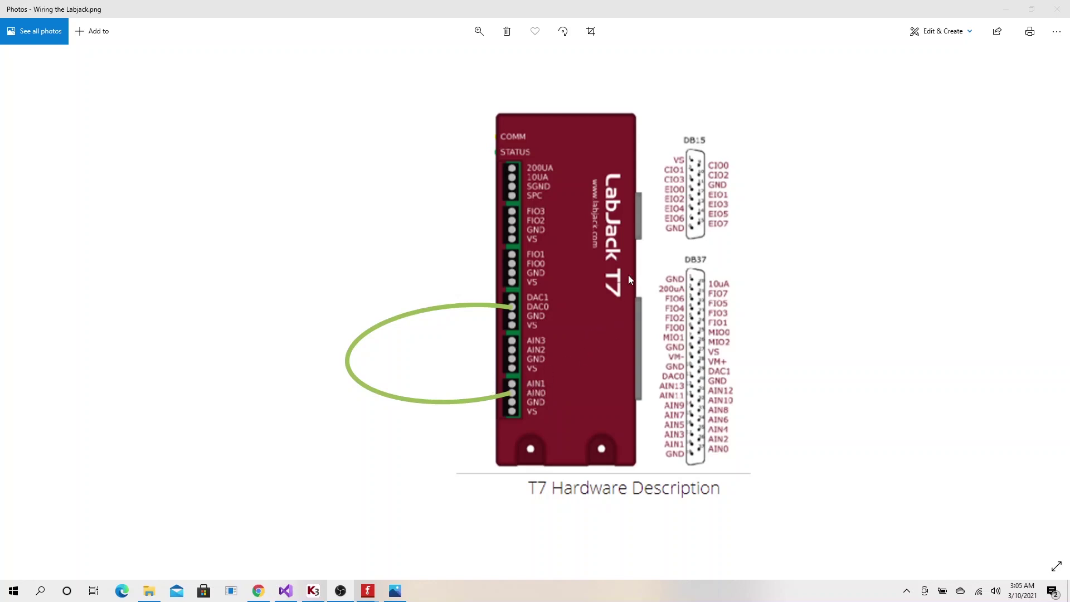
Step: Zoom in on the T7 wiring diagram showing the DAC0-to-AIN0 loopback wire
left_click(478, 31)
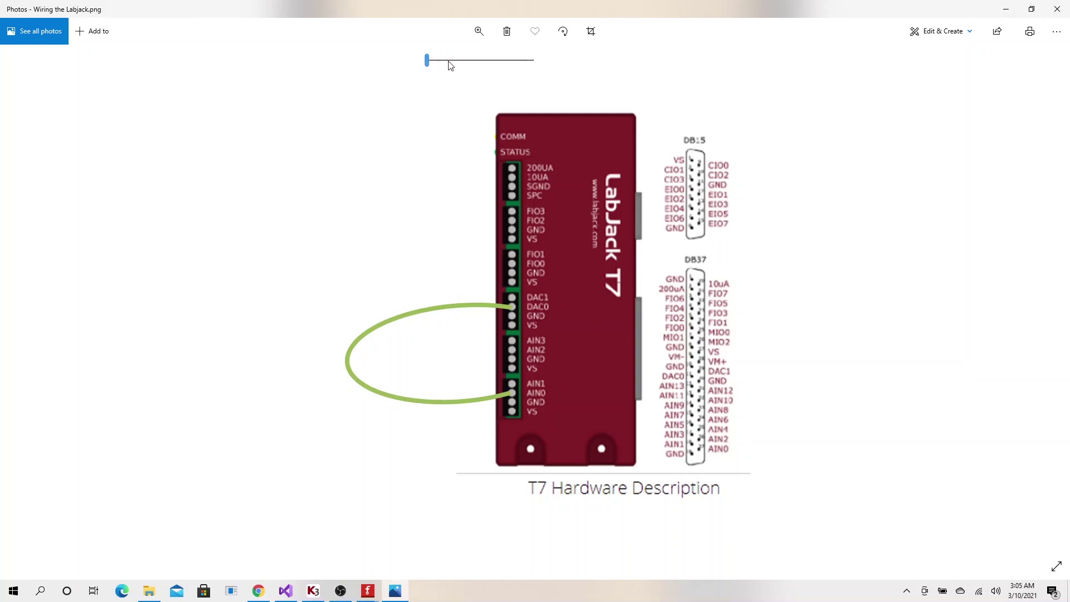
left_click(436, 62)
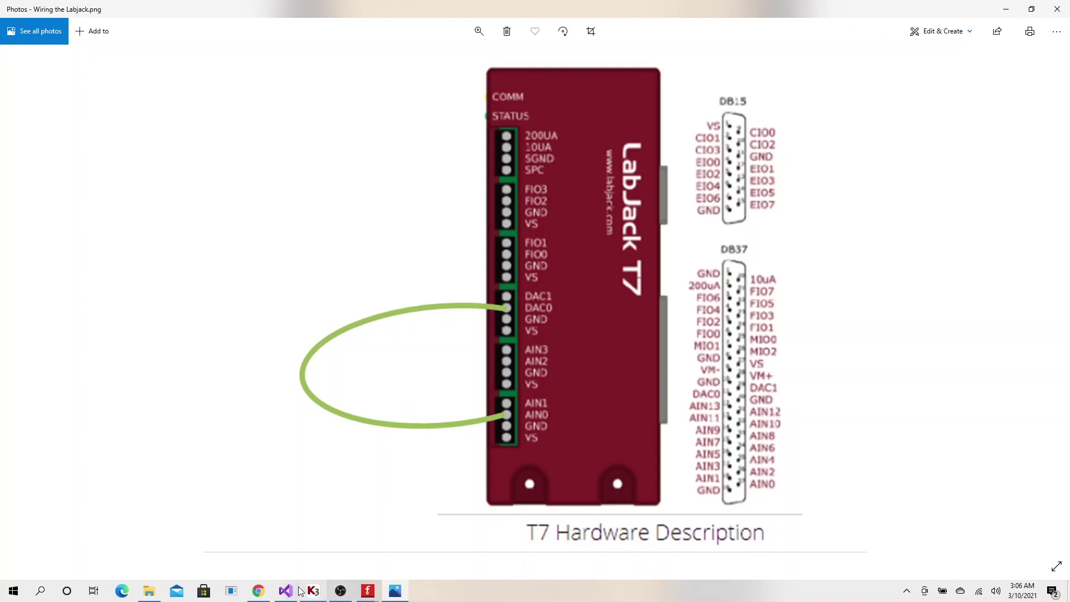
Step: In Kipling, write 0 V to DAC0 in the Active Registers list
left_click(319, 596)
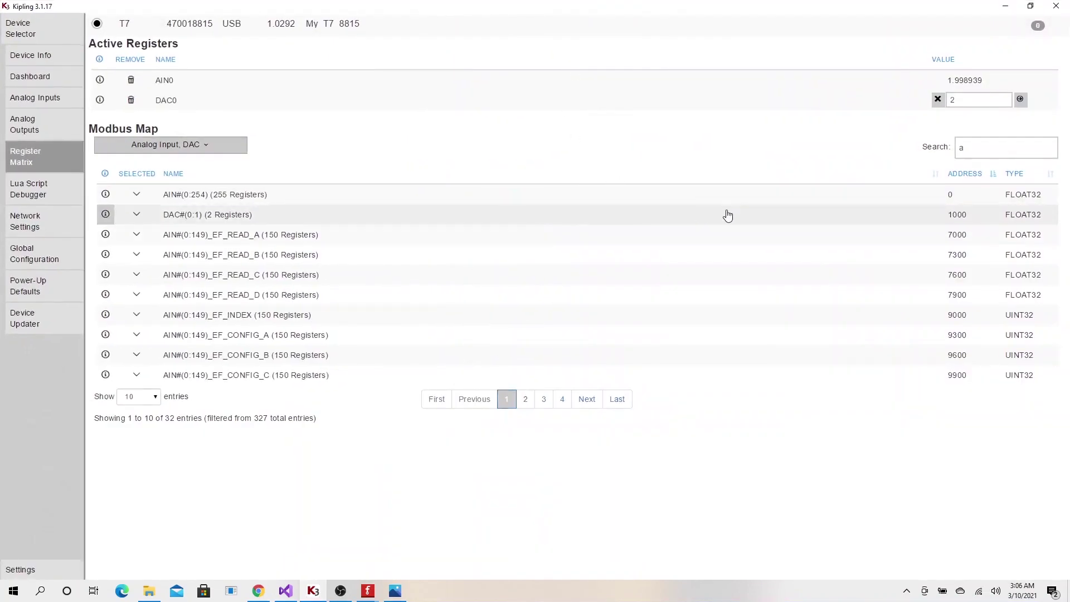
left_click(962, 99)
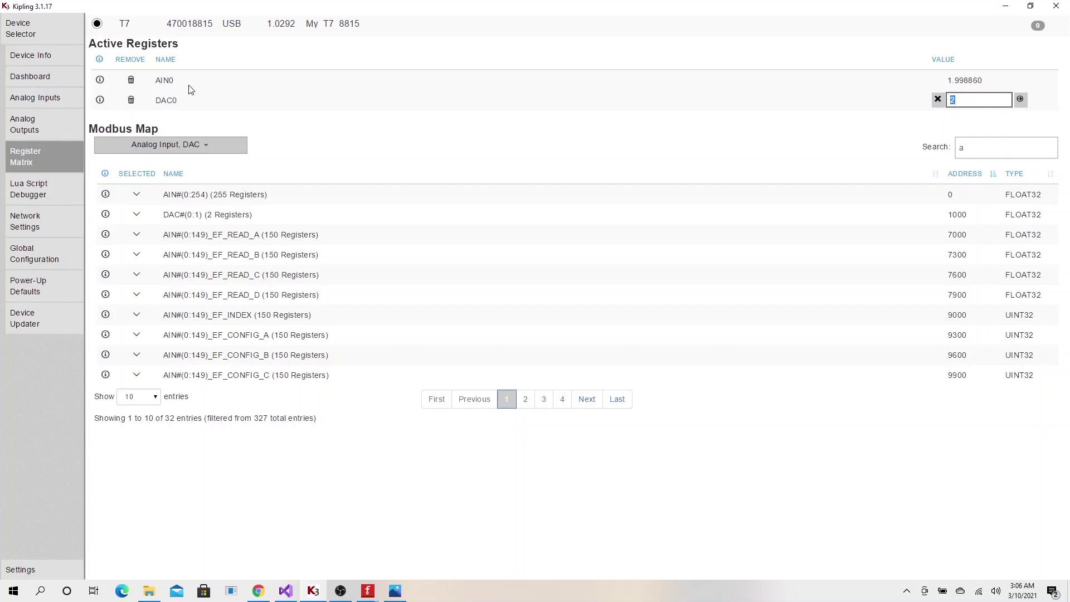
left_click(170, 83)
left_click(952, 99)
left_click_drag(951, 99, 977, 101)
key("BackSpace")
type("0")
left_click(1019, 99)
Step: Change DAC0 to 3 V so AIN0 reads back 2.999618 V
left_click(950, 99)
type("3")
left_click(1019, 100)
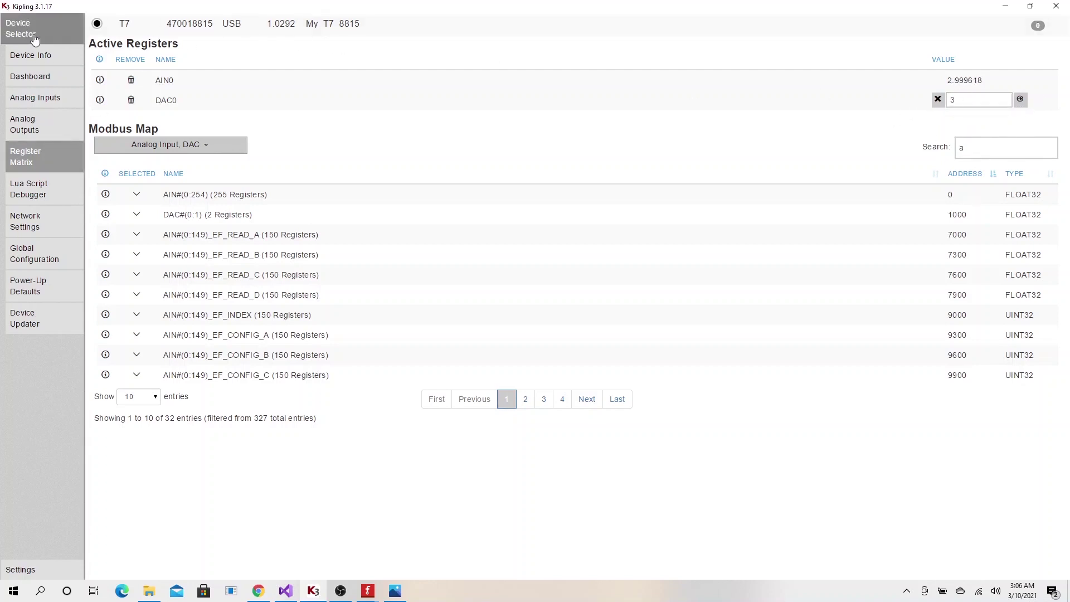
Step: Check the Dashboard pin readings (AIN0 at 2.999539 V), then return to the Register Matrix
left_click(36, 79)
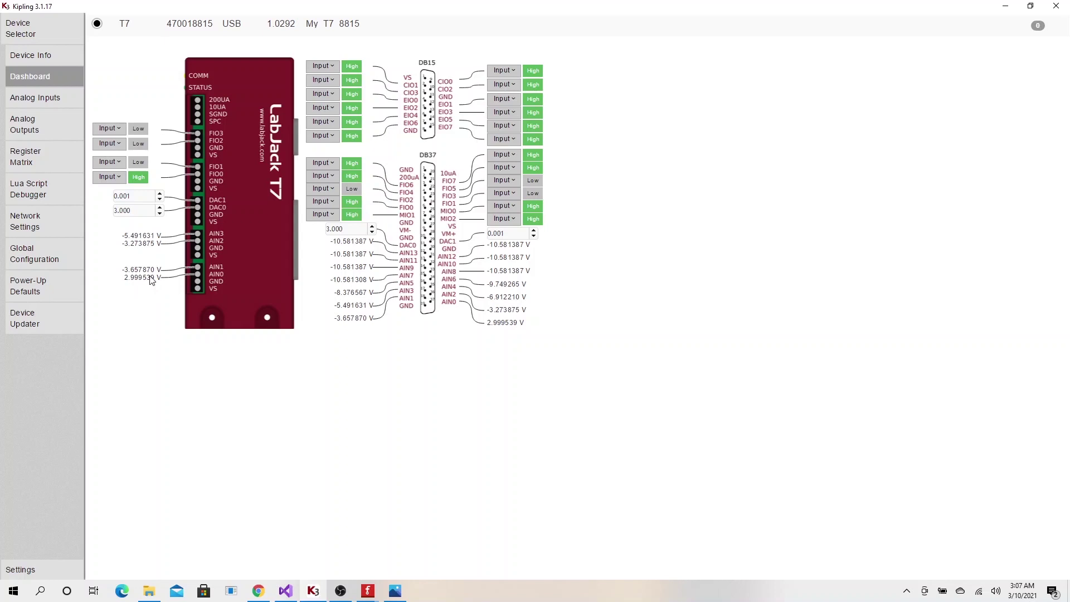
left_click(29, 161)
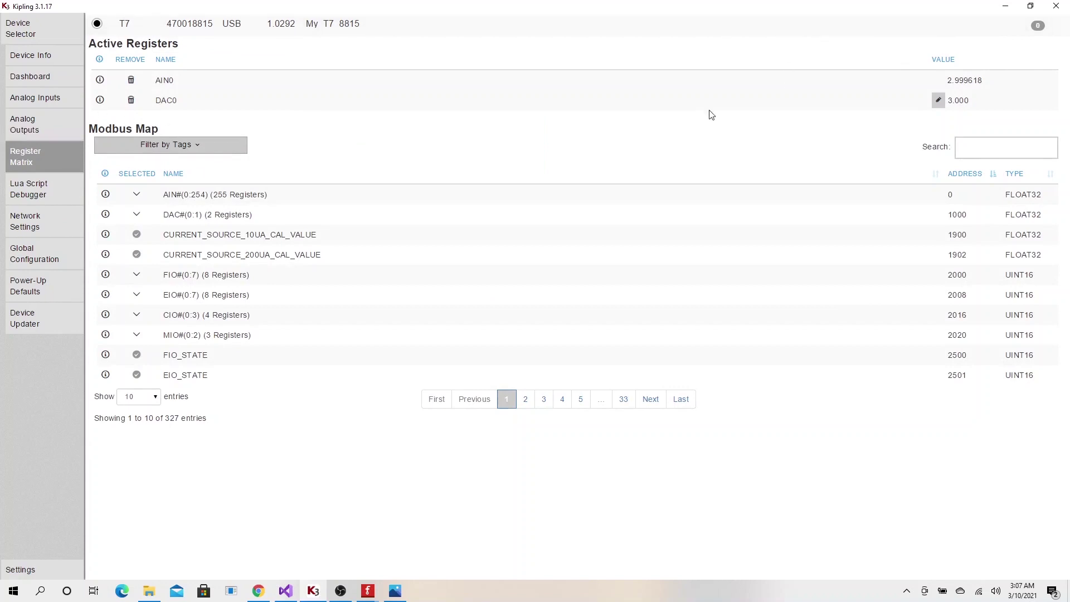
Step: Remove DAC0 and AIN0 from the Active Registers list
left_click(100, 100)
left_click(131, 100)
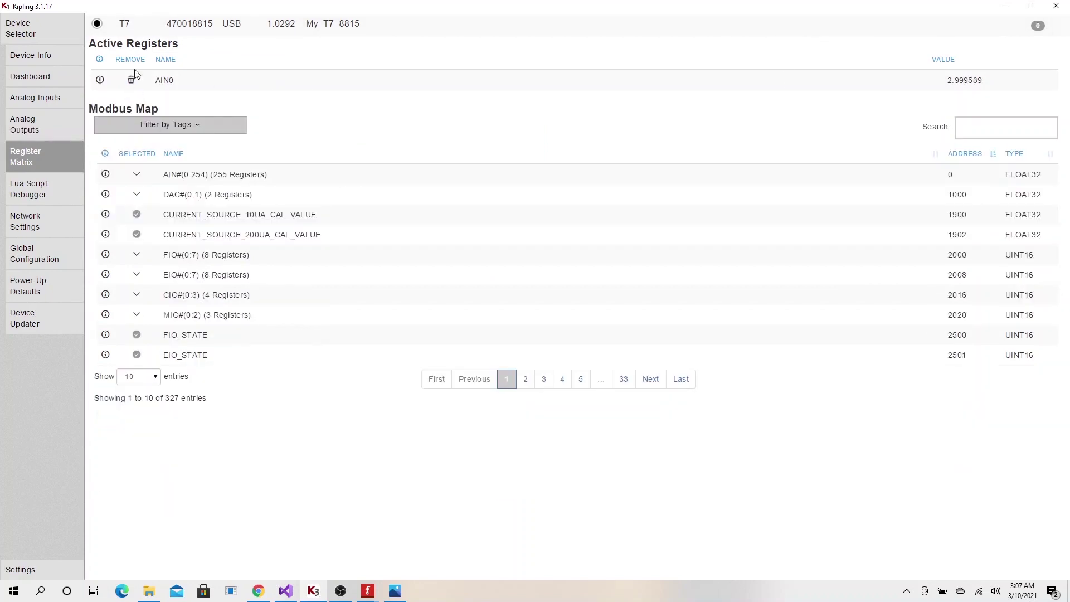
left_click(131, 79)
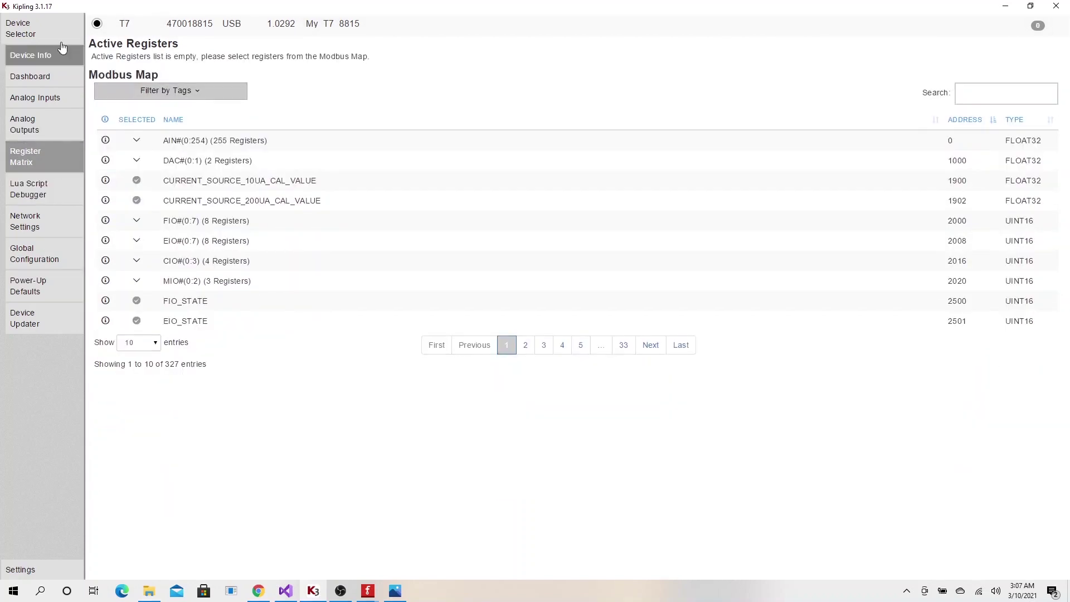
Step: Disconnect the T7 in the Device Selector and reconnect it over USB
left_click(36, 34)
left_click(143, 172)
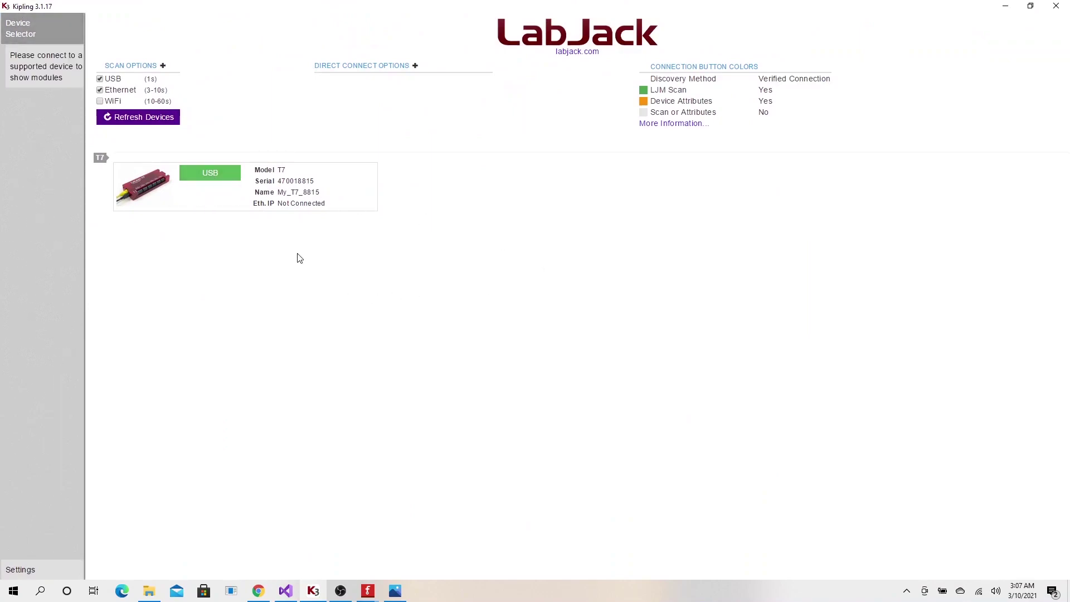
left_click(214, 174)
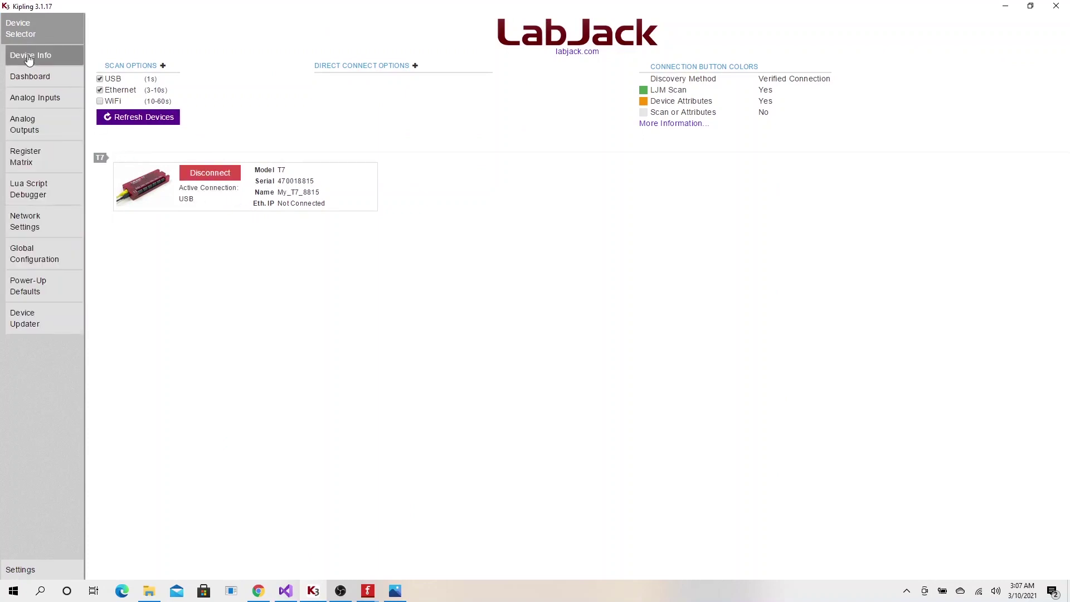
left_click(22, 82)
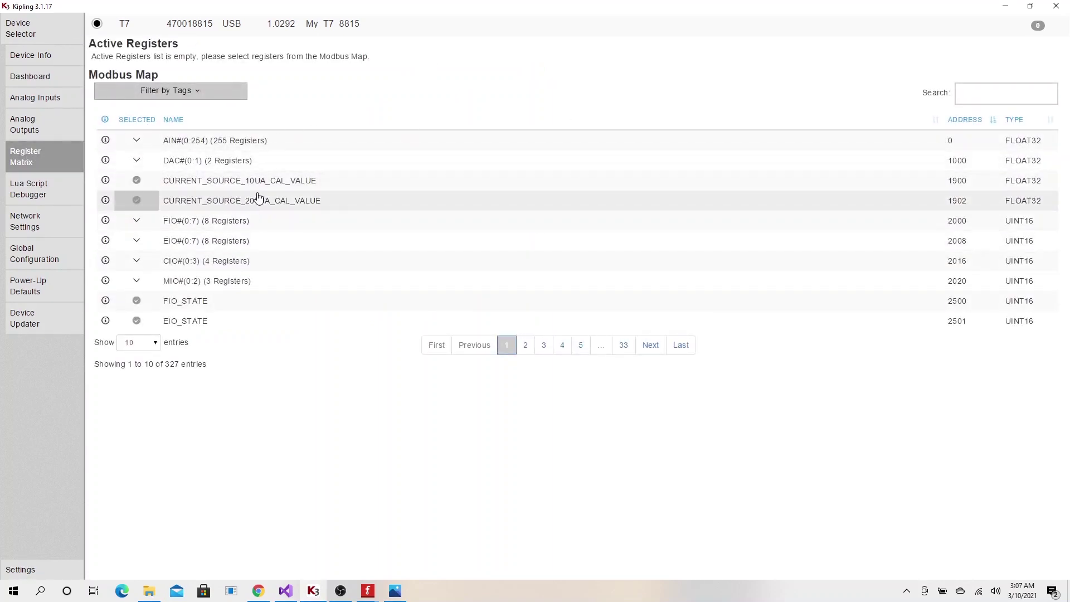
Step: Filter the Modbus Map to DAC tags and add DAC0 (3.000) back to Active Registers
left_click(190, 90)
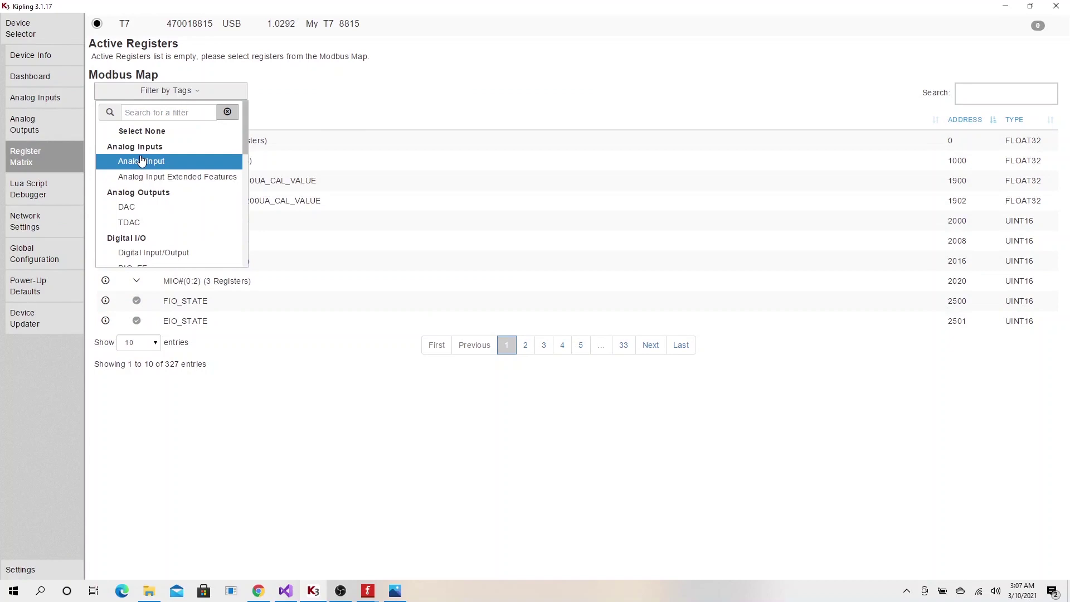
left_click(131, 206)
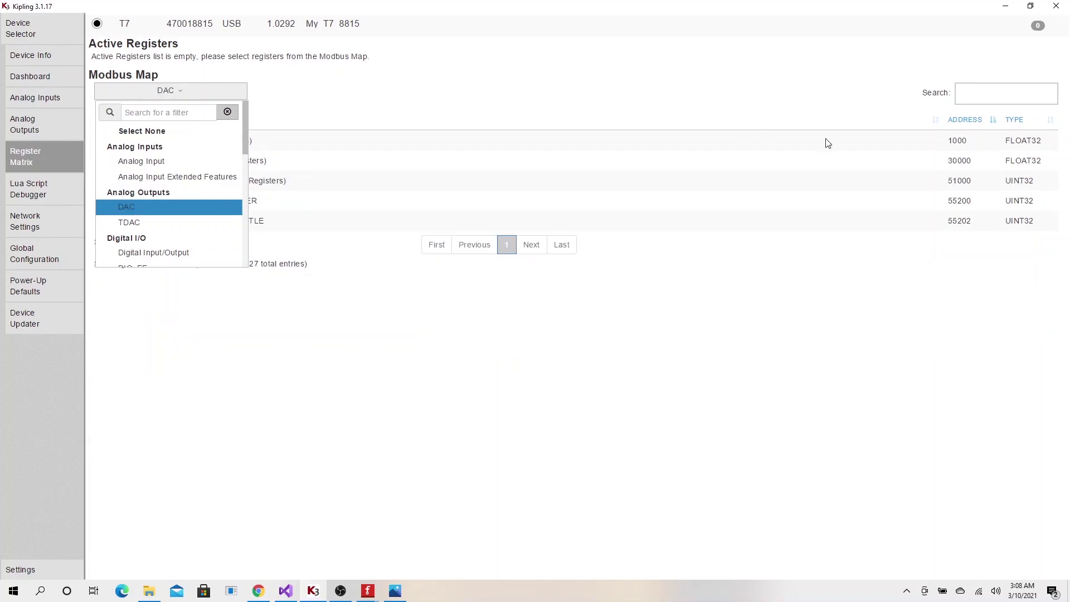
left_click(207, 220)
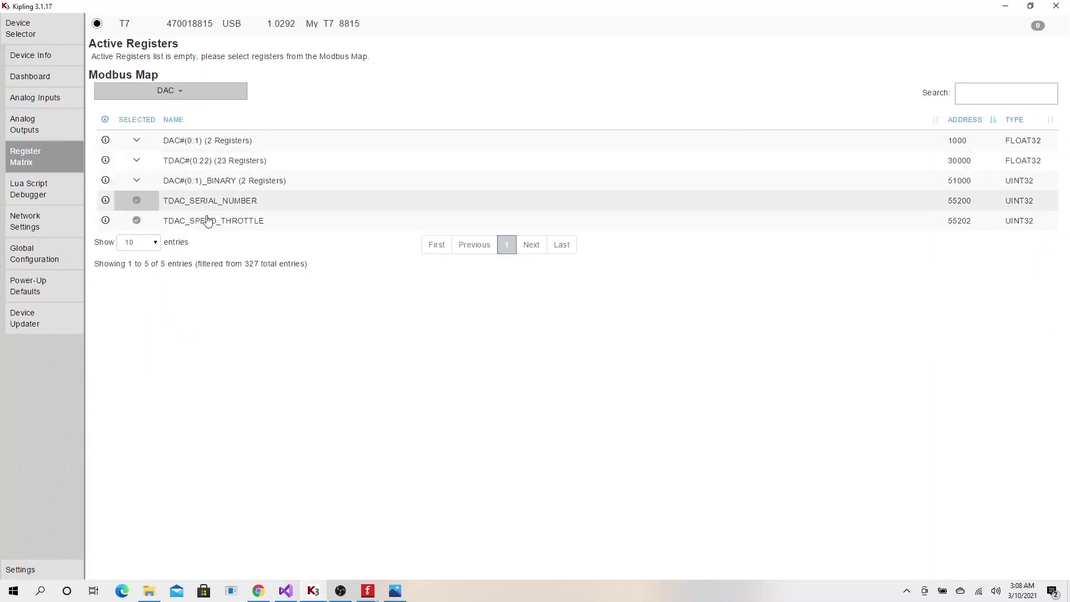
left_click(136, 140)
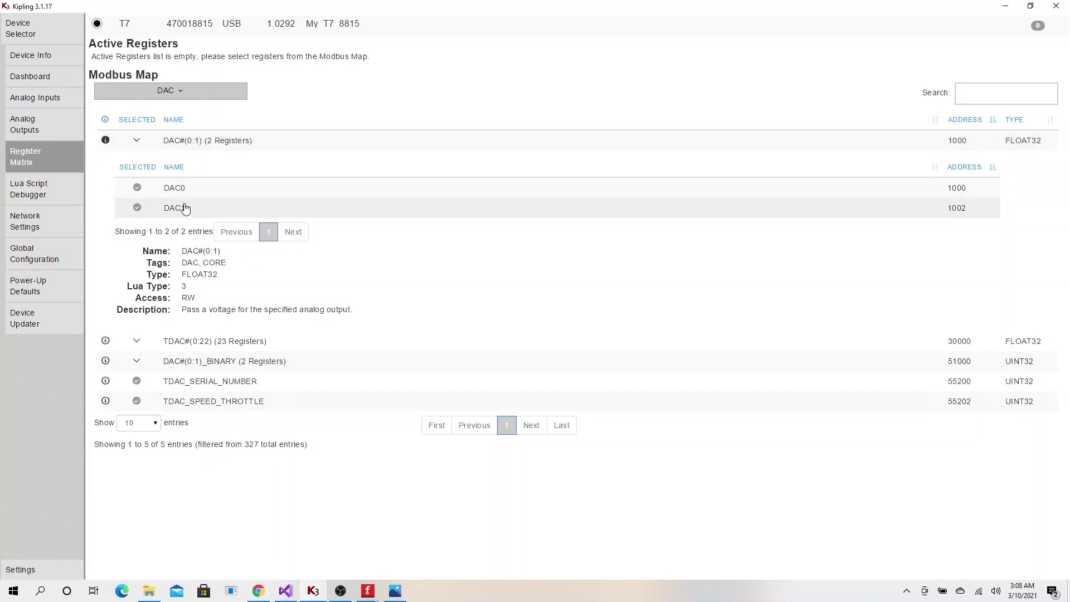
left_click(138, 188)
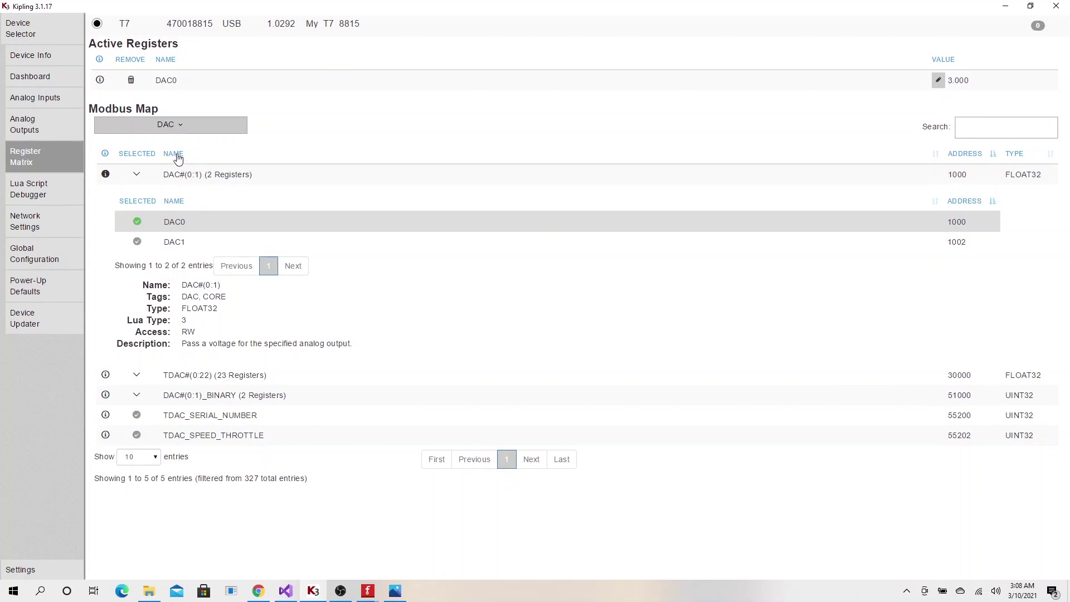
left_click(178, 127)
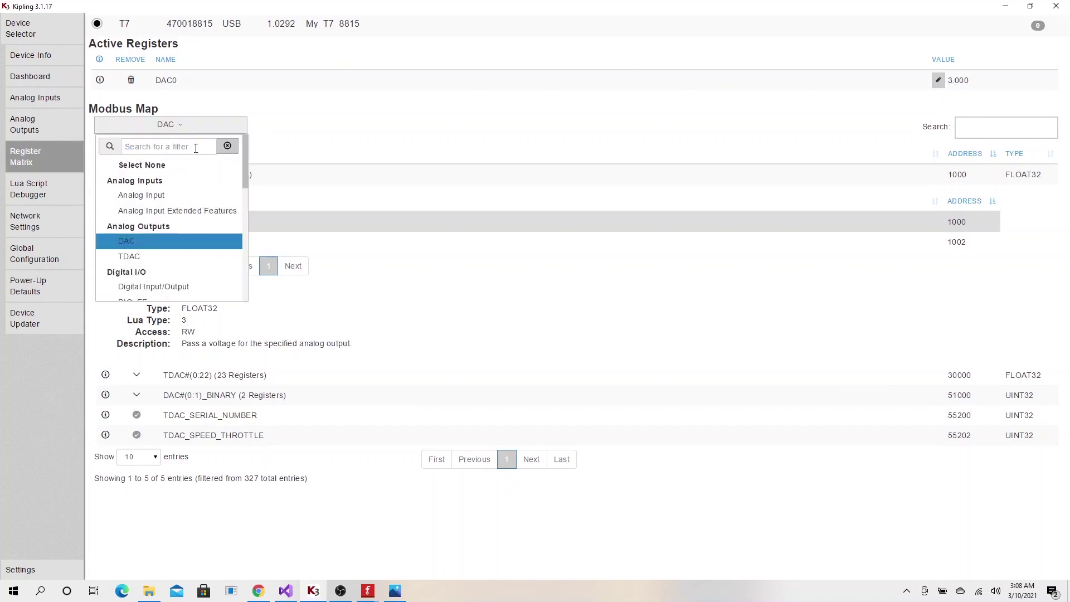
Step: Switch the tag filter from DAC to Analog Input and add AIN0 below DAC0
left_click(156, 198)
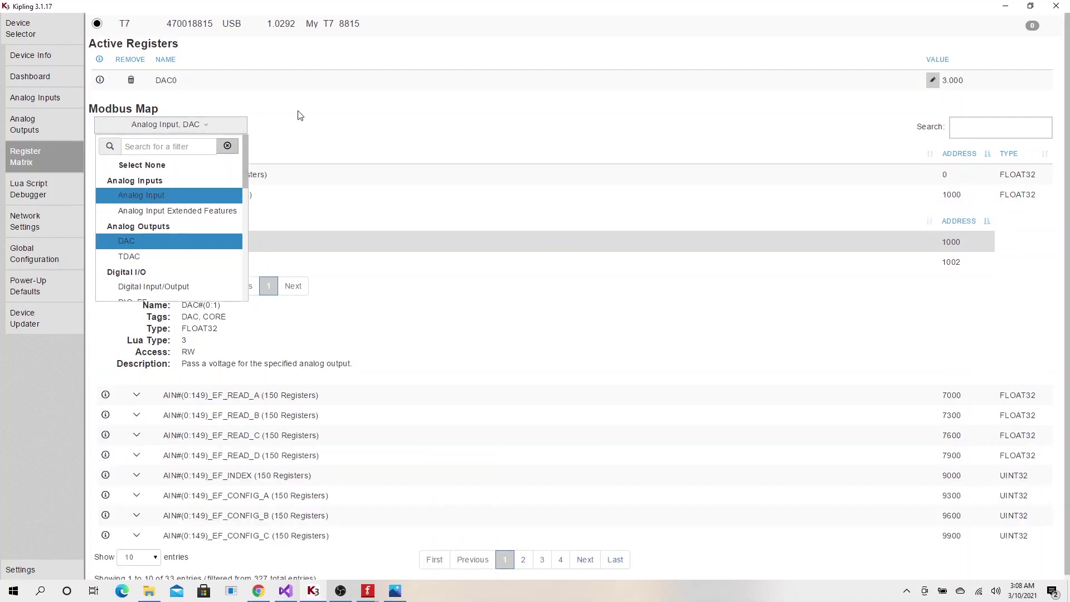
left_click(300, 115)
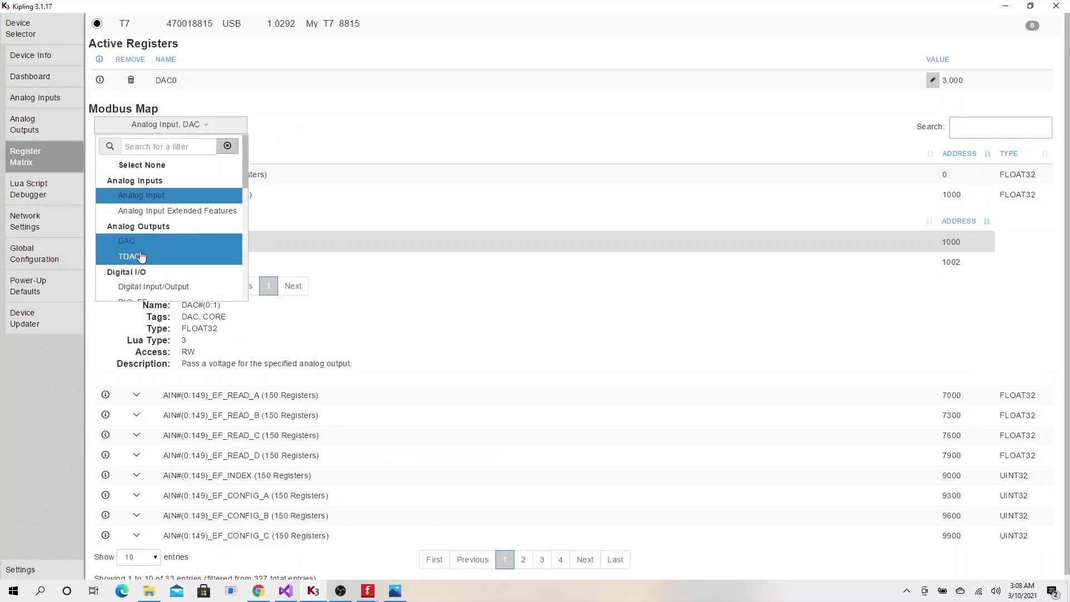
left_click(168, 241)
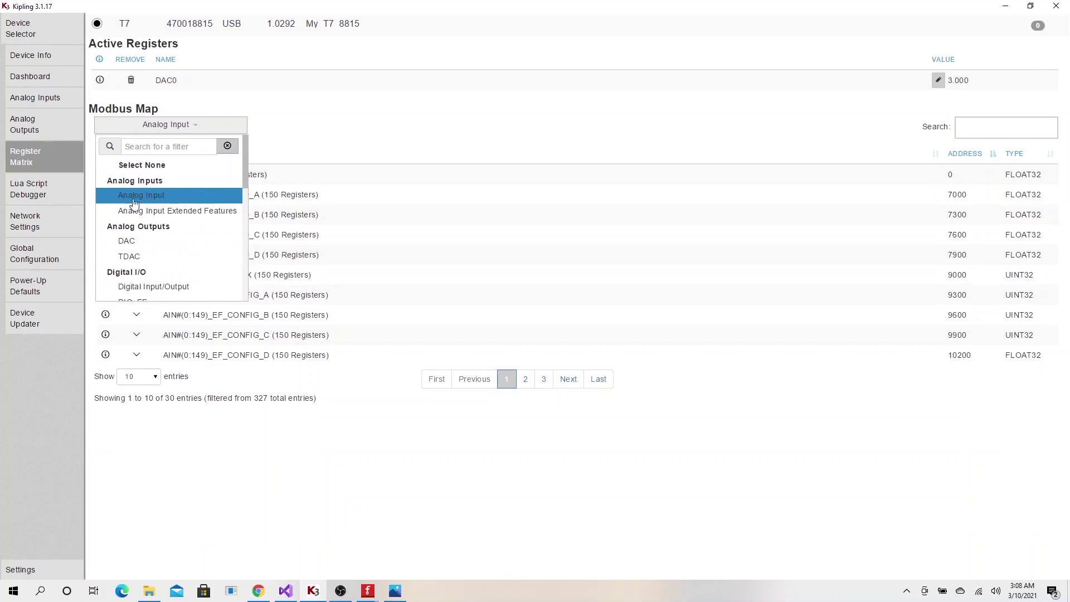
left_click(317, 135)
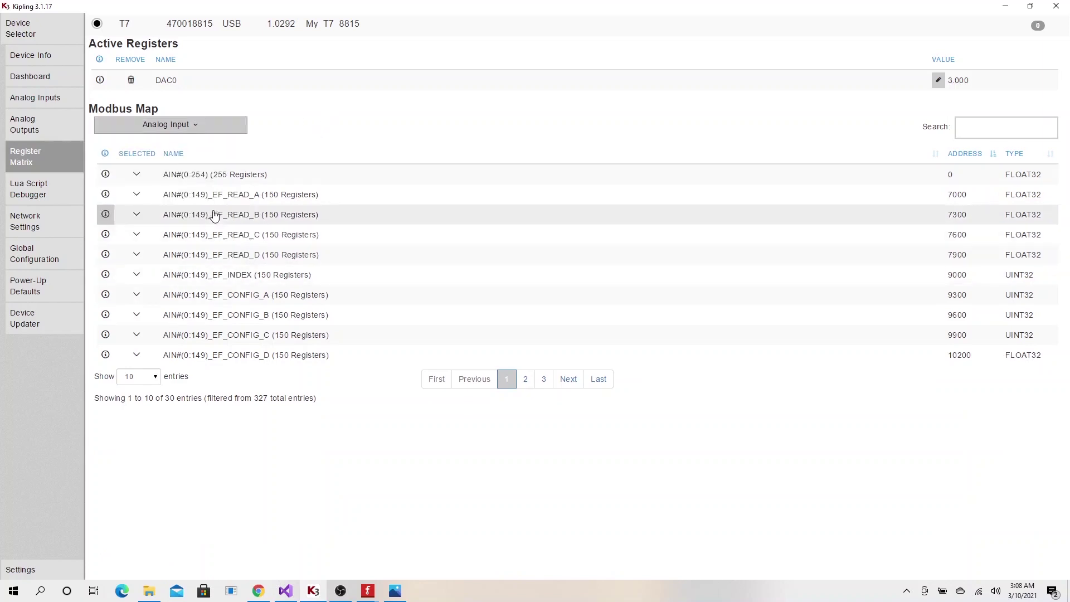
left_click(137, 174)
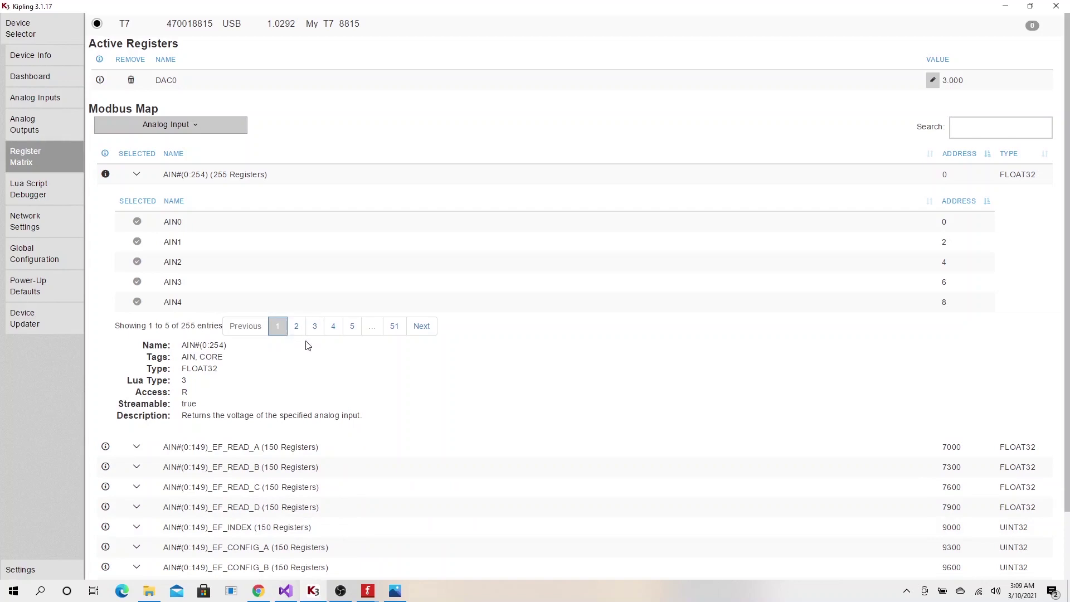
left_click(137, 224)
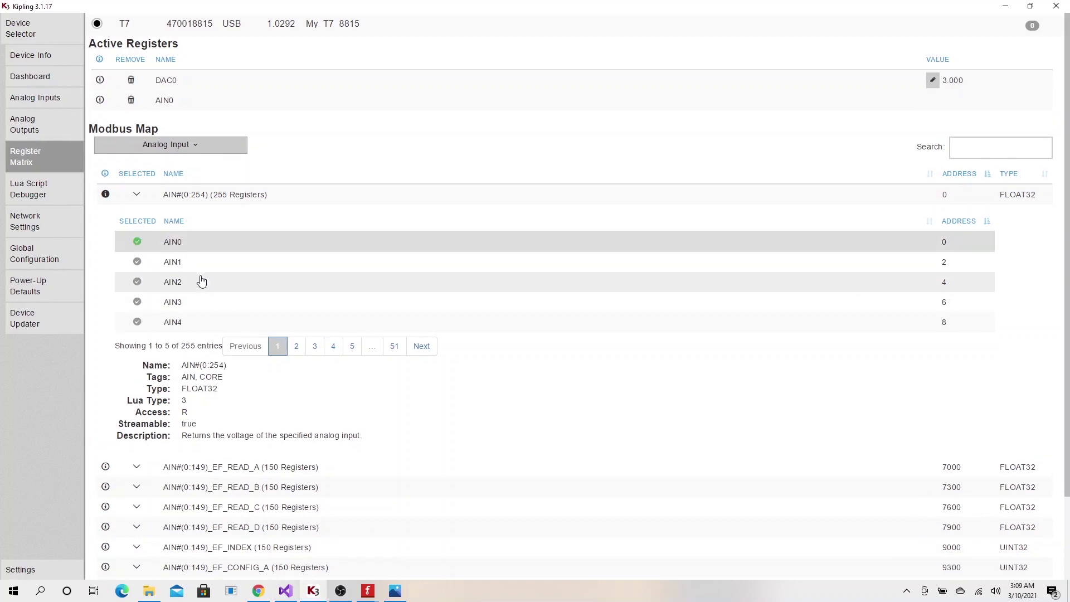
Step: Bring up 'Wiring the Labjack.png' in Photos and zoom out to the whole diagram
left_click(394, 590)
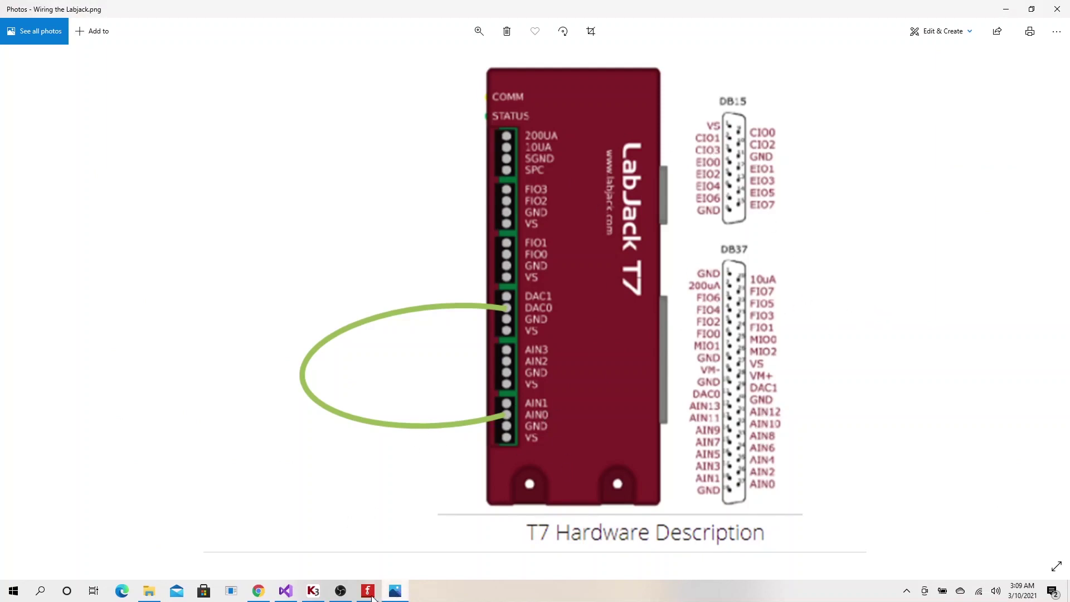
scroll(378, 169, "down", 1)
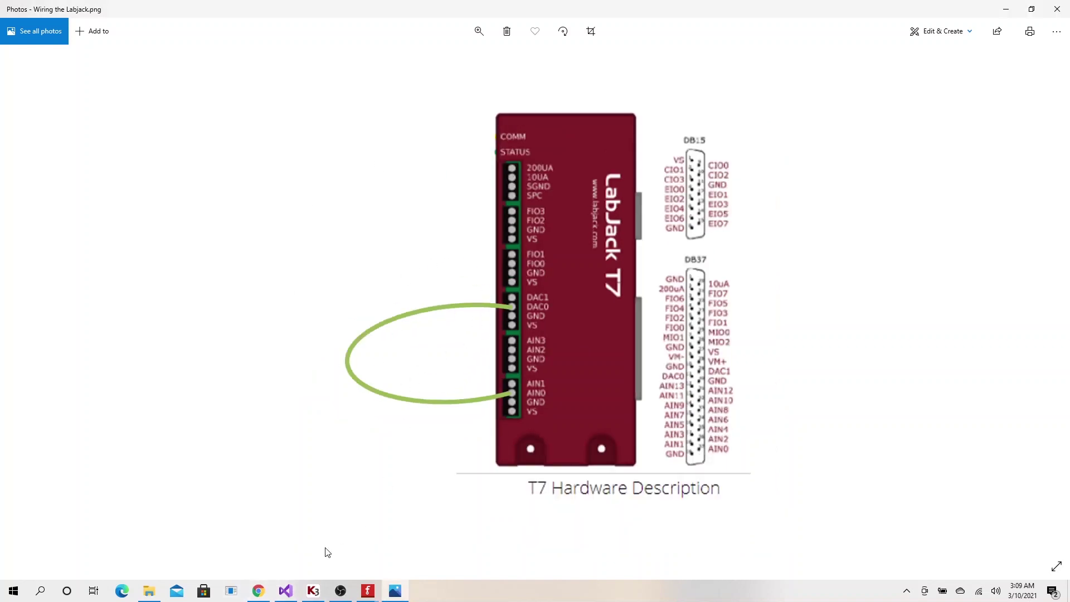
Step: In Kipling, write 4 V to DAC0 and highlight AIN0's reading of 3.999745 V
left_click(313, 591)
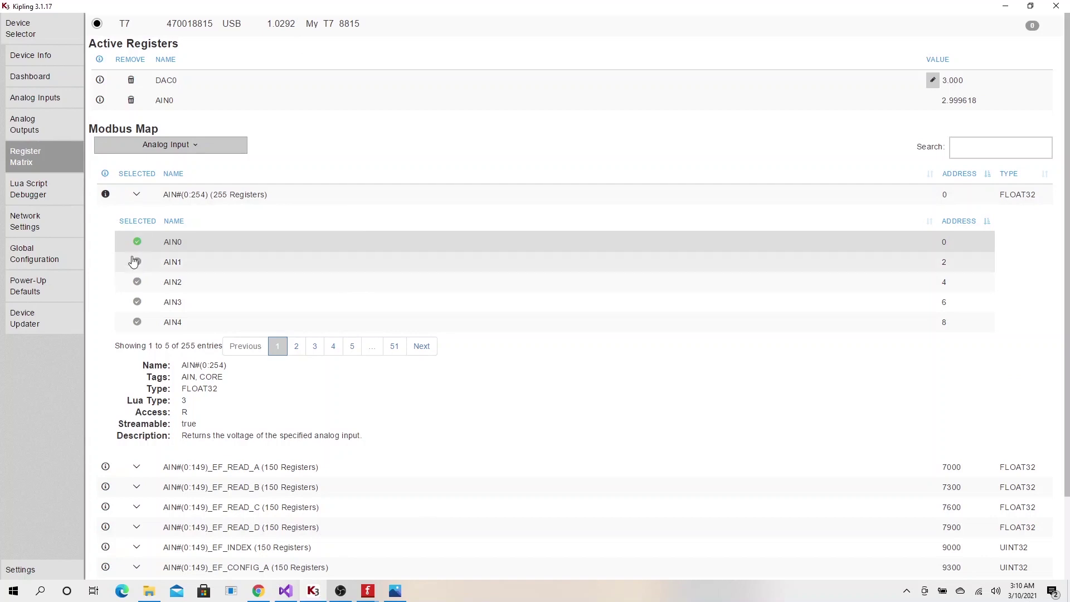
left_click(195, 146)
left_click(209, 145)
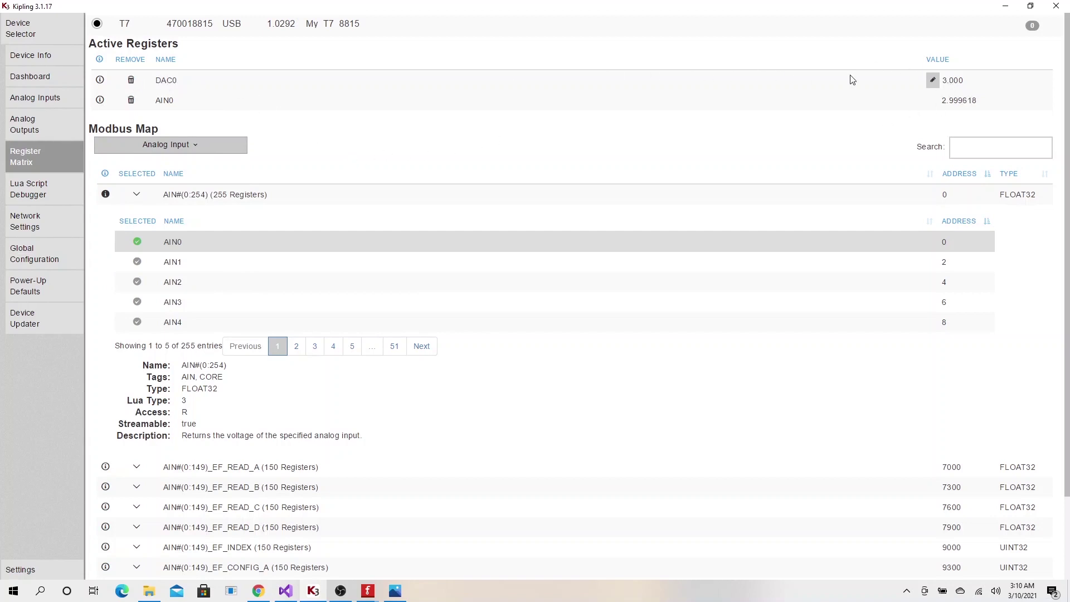
left_click(933, 81)
type("4")
left_click(1014, 78)
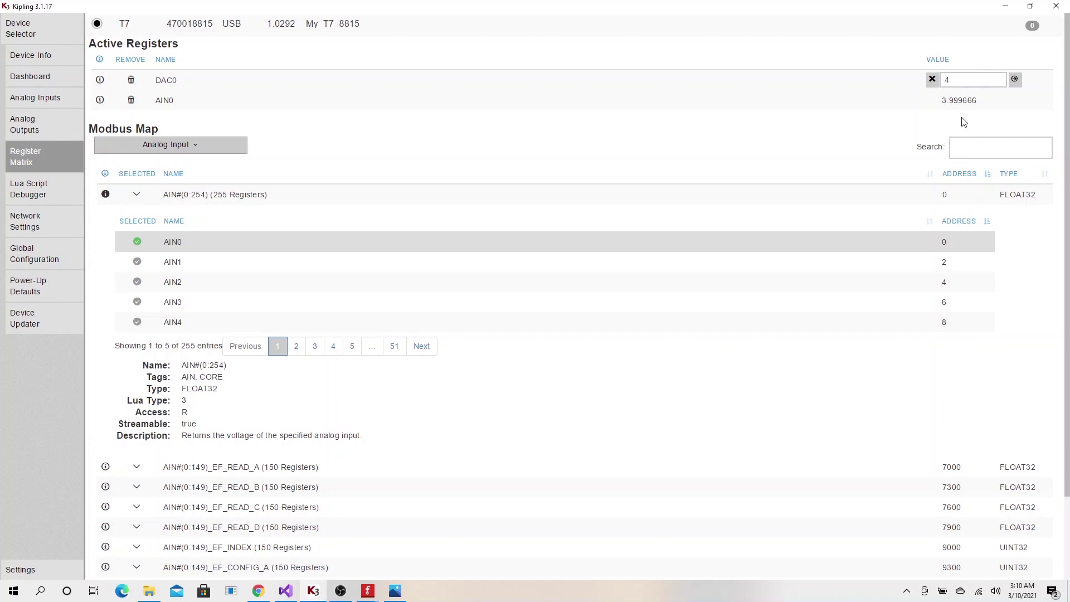
double_click(166, 101)
double_click(972, 103)
Step: Check the Dashboard readings with DAC0 at 4.000, then go back to the Register Matrix
left_click(30, 76)
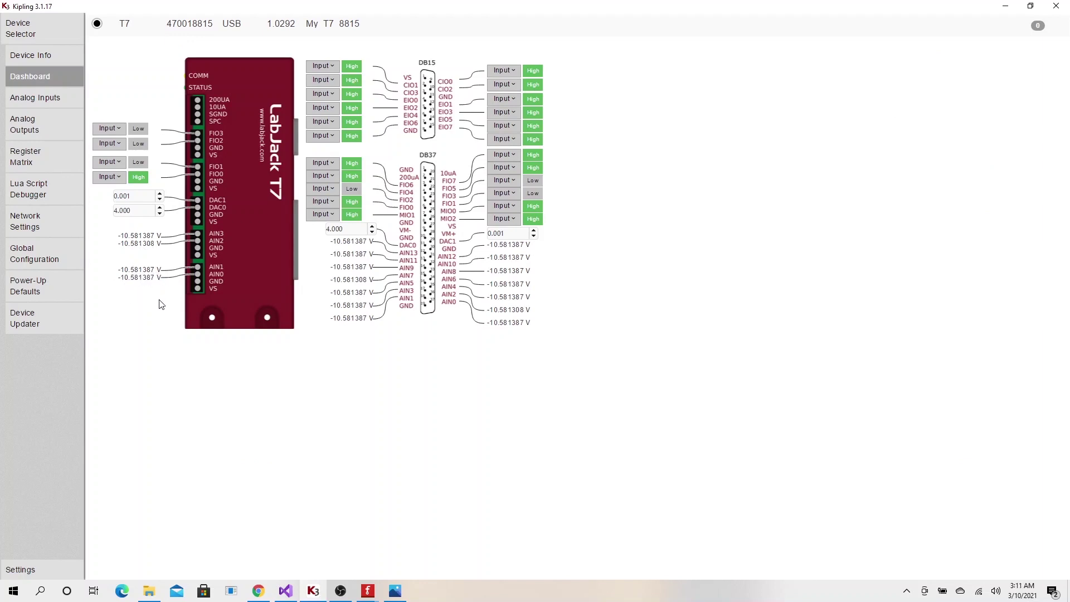
left_click(28, 158)
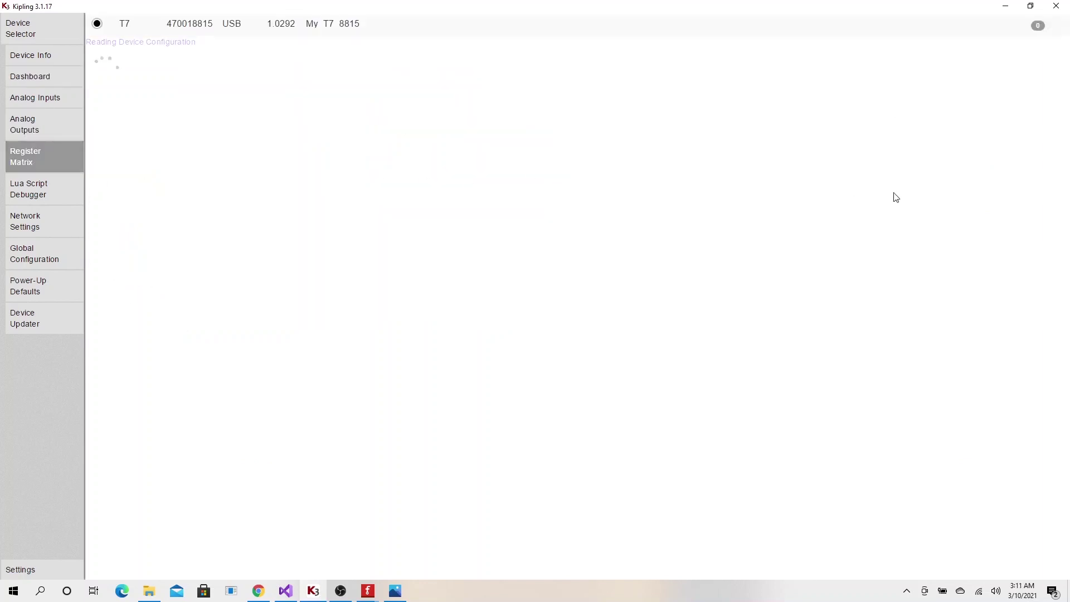